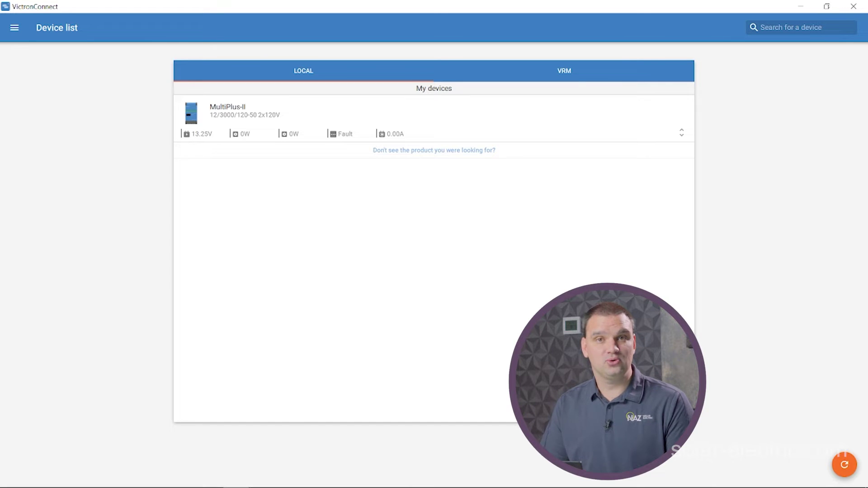
Open the MultiPlus-II's settings and unlock them by entering the installer password
mouse_move(393, 487)
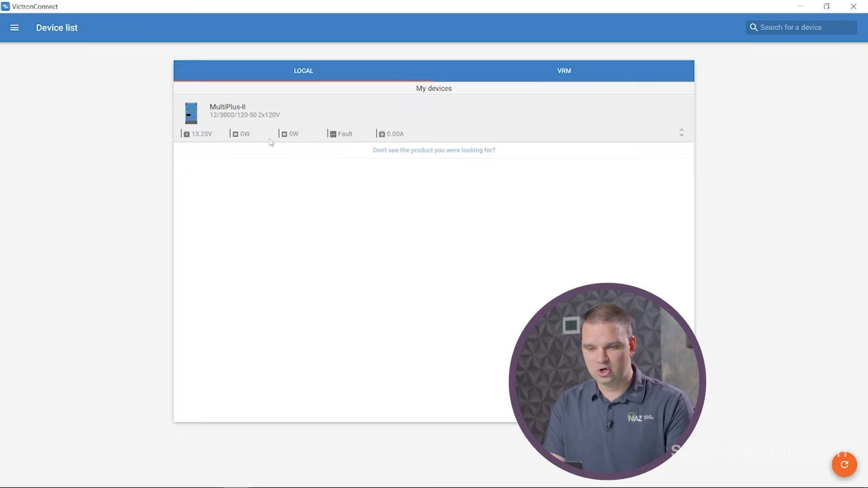
left_click(322, 115)
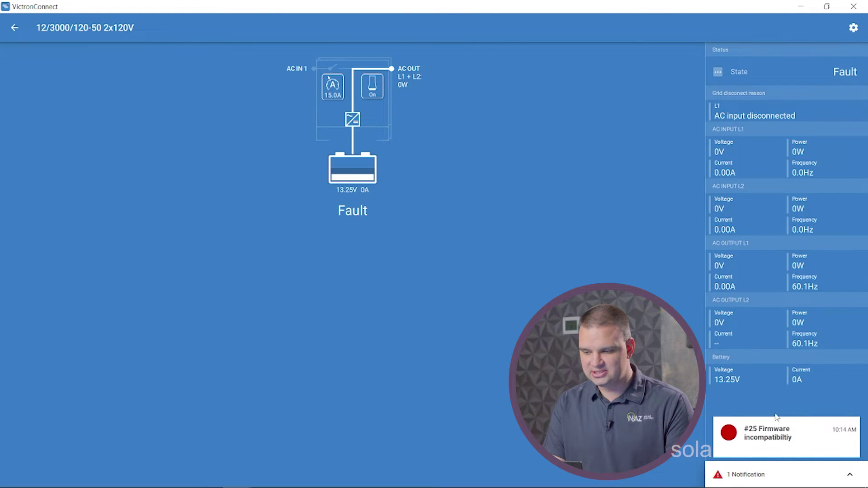
mouse_move(766, 473)
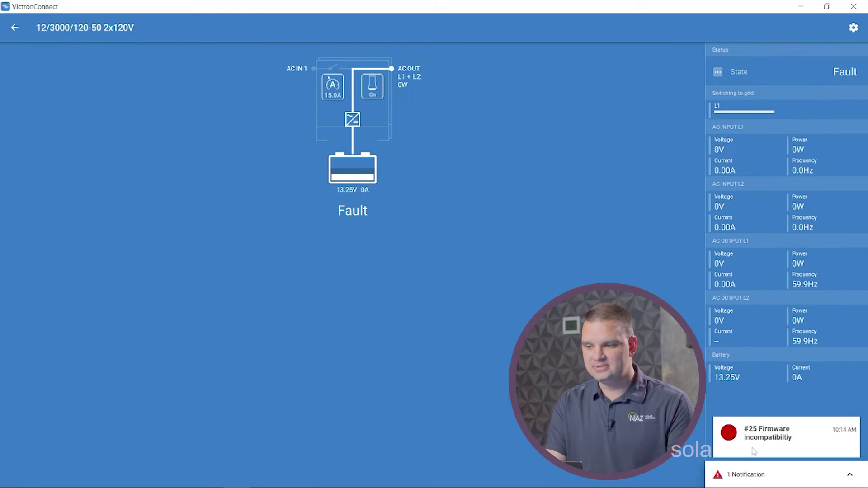
left_click(854, 27)
left_click(781, 156)
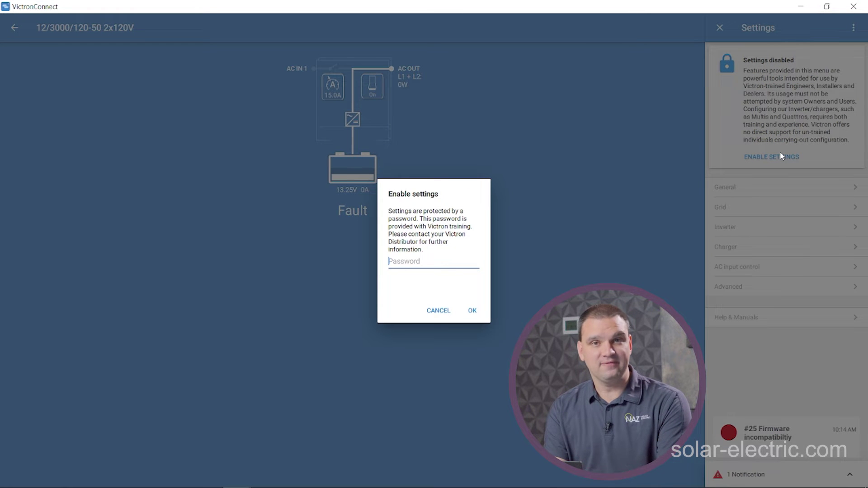
type("zzz")
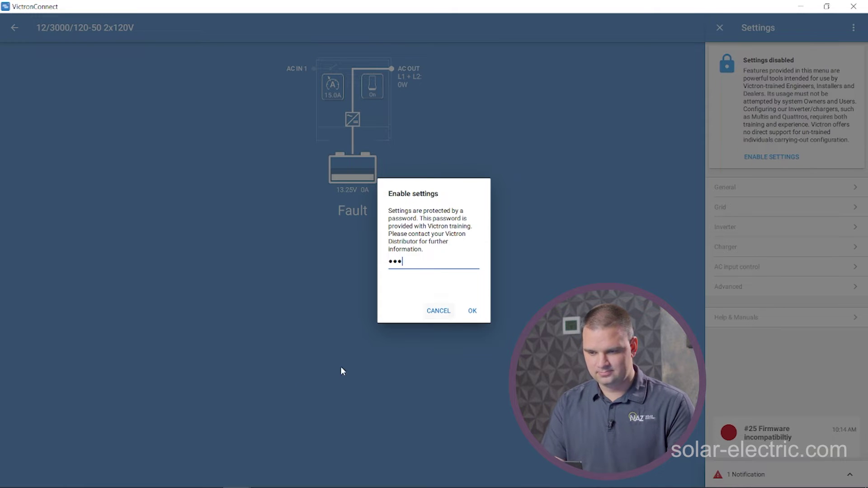
left_click(472, 311)
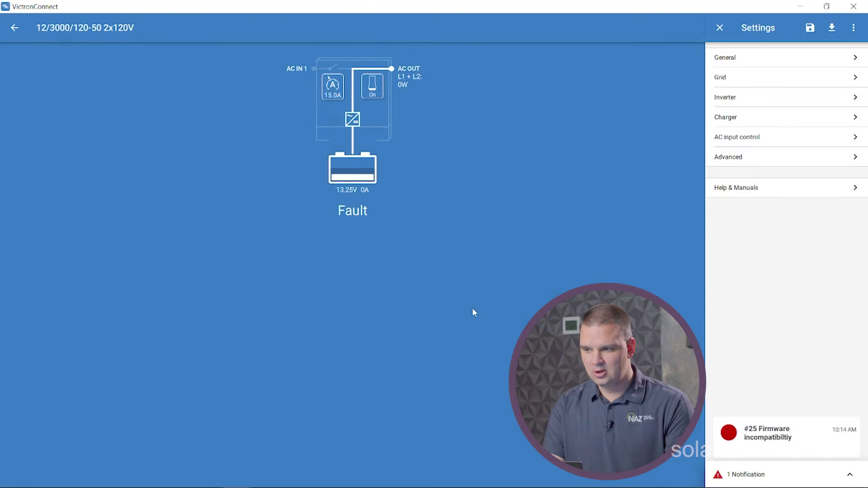
Flash the MultiPlus-II from v502 to v508 using the 2780508.vff firmware file
left_click(853, 29)
left_click(824, 30)
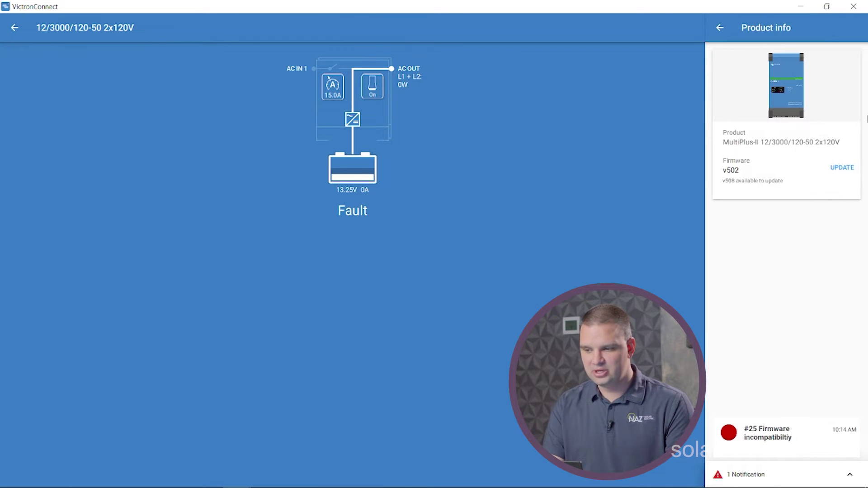
left_click(842, 170)
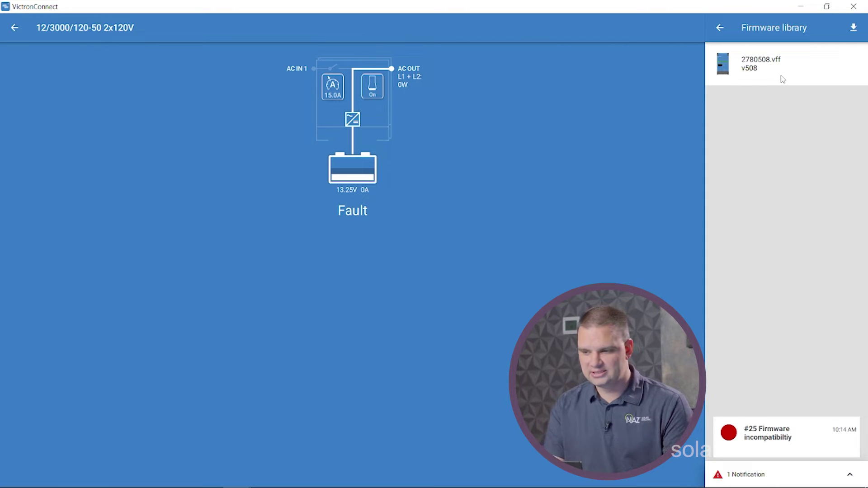
left_click(759, 69)
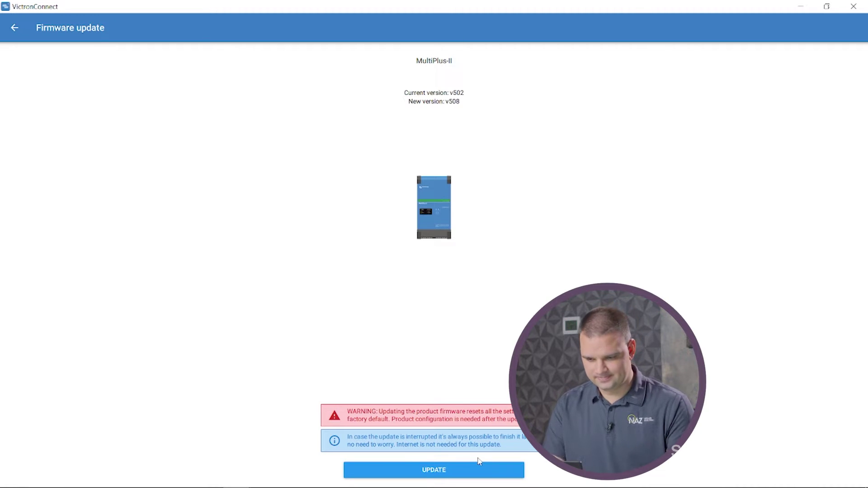
left_click(465, 475)
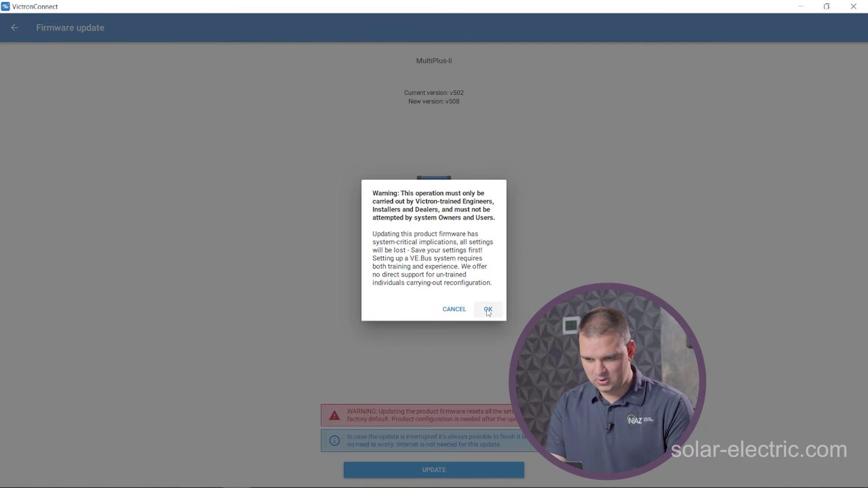
left_click(488, 312)
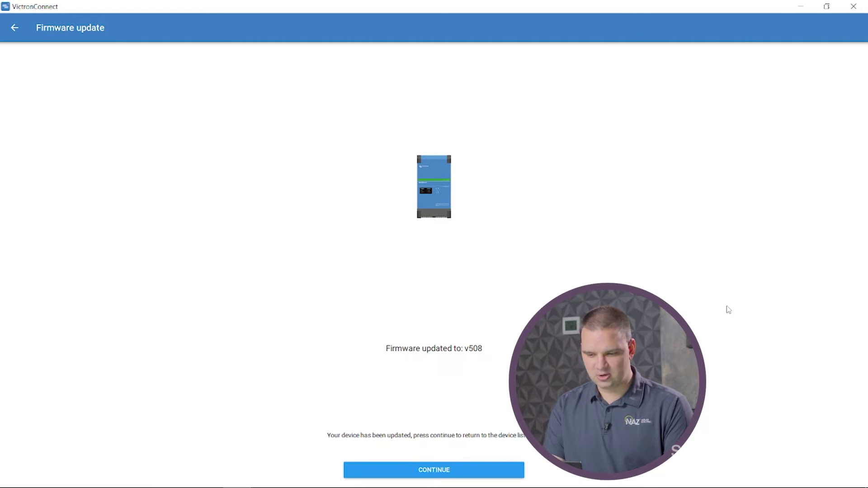
Reconnect to the MultiPlus-II and pass the installer password check to start the new VE.Bus system setup
left_click(475, 470)
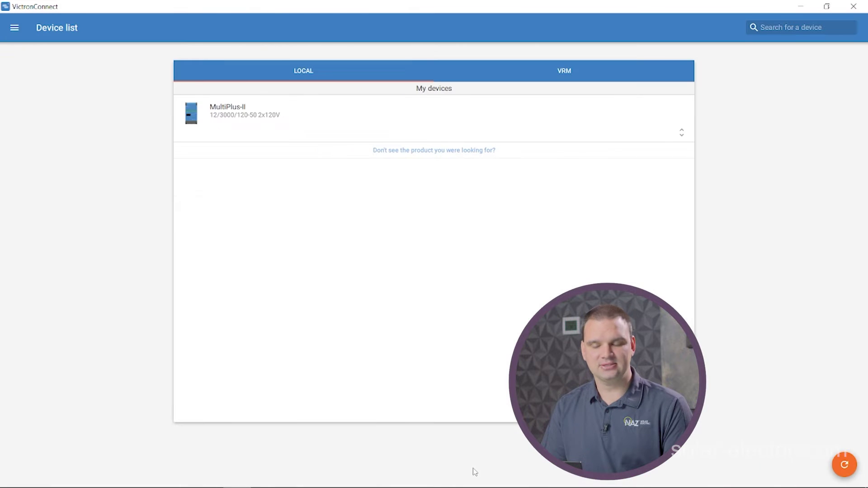
left_click(276, 110)
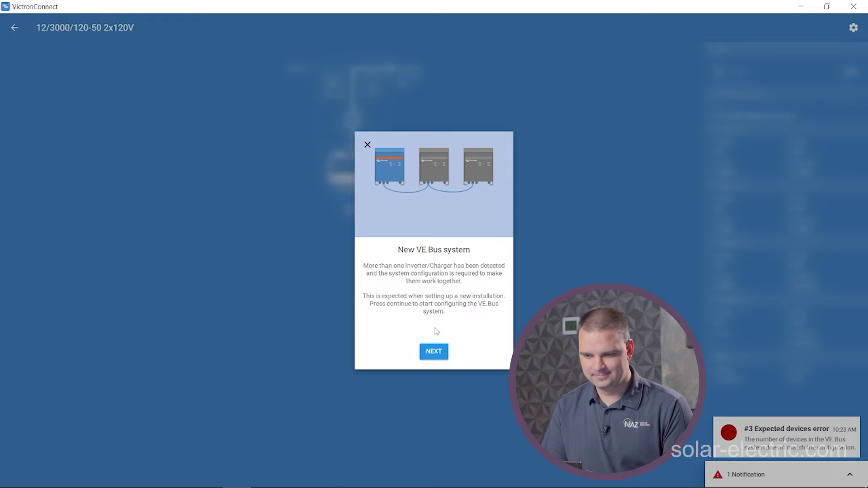
left_click(433, 352)
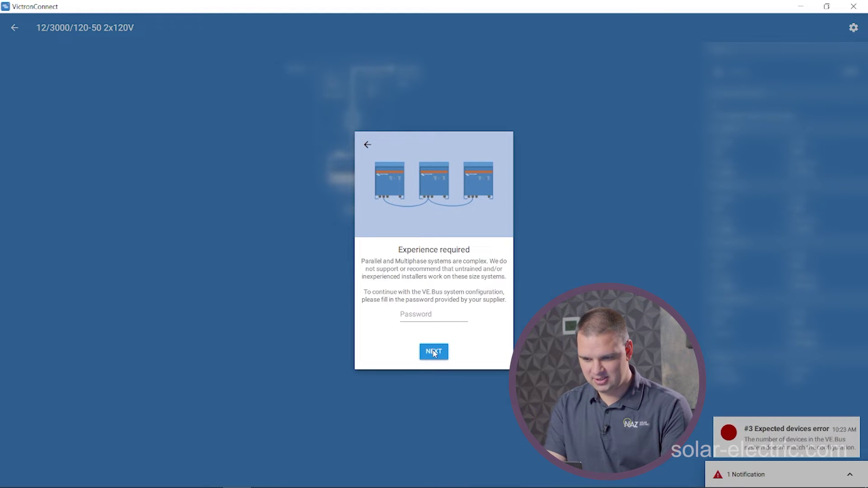
left_click(431, 314)
type("zzz")
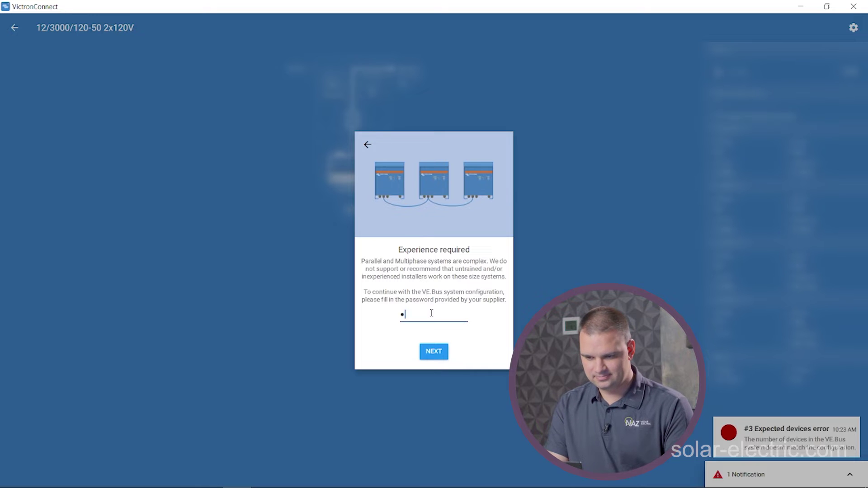
left_click(432, 358)
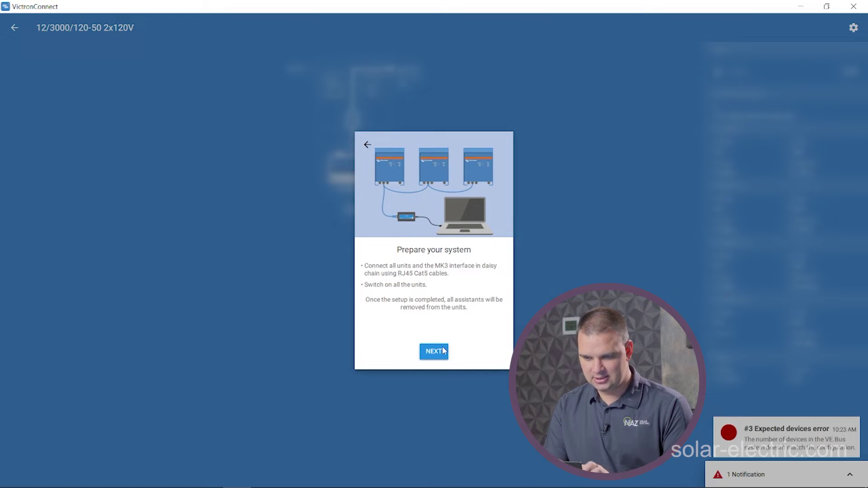
left_click(444, 350)
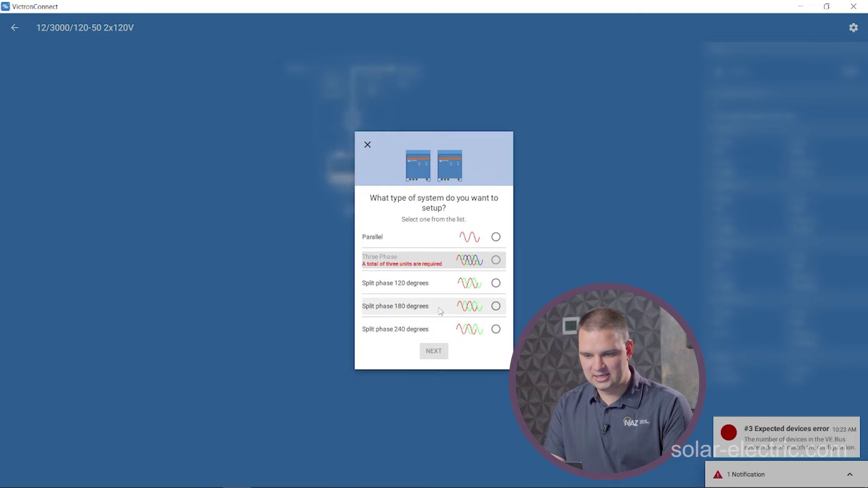
Choose a Split phase 180 degrees system, put the blinking unit on phase L1, and complete configuration
left_click(496, 306)
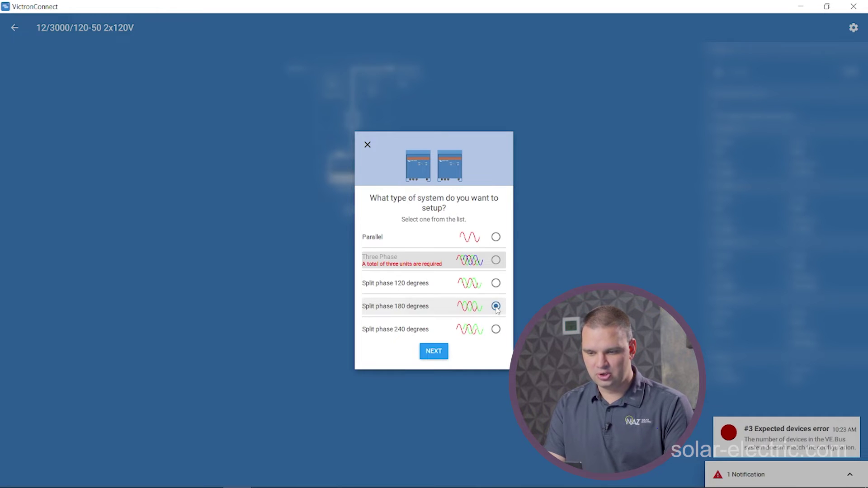
left_click(433, 352)
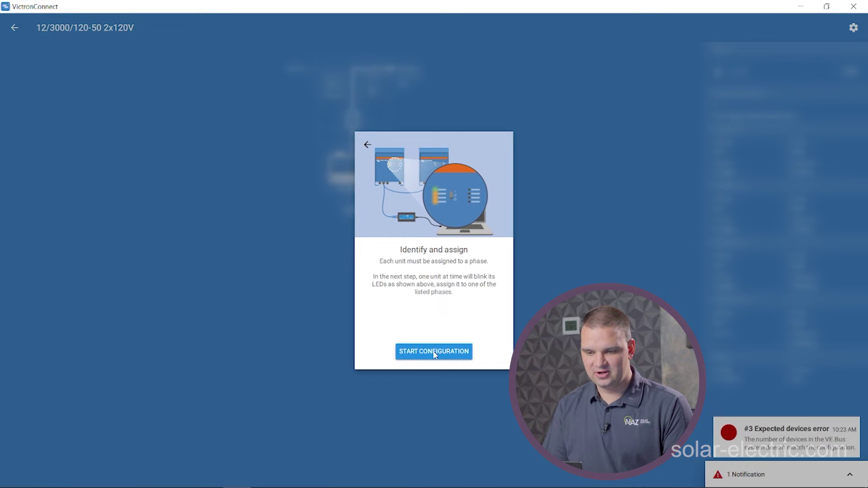
left_click(434, 352)
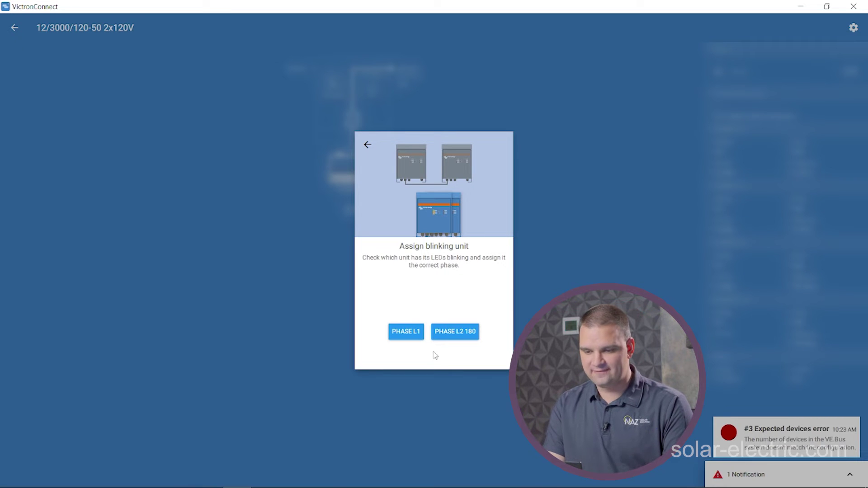
left_click(409, 338)
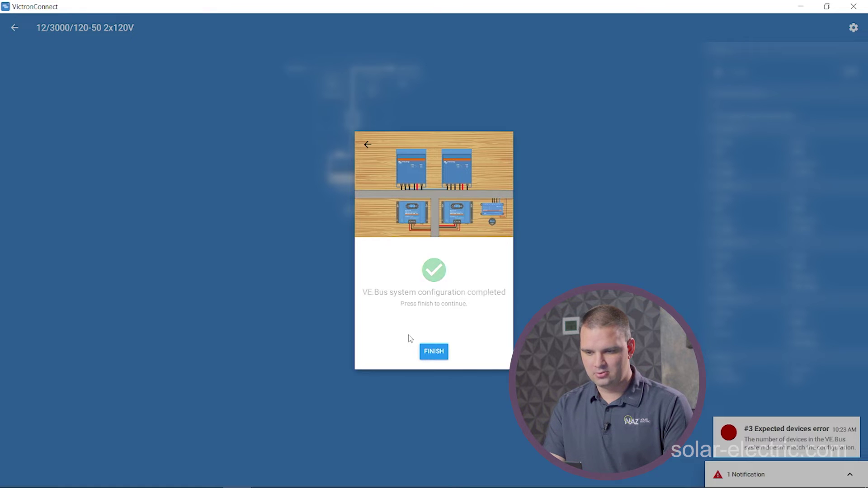
left_click(434, 351)
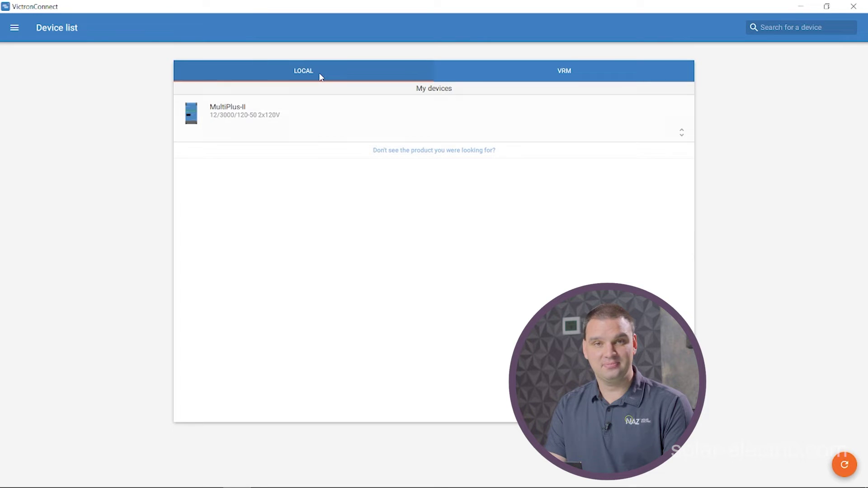
Reopen the MultiPlus-II and go into the settings of the Phase 1 unit
left_click(321, 119)
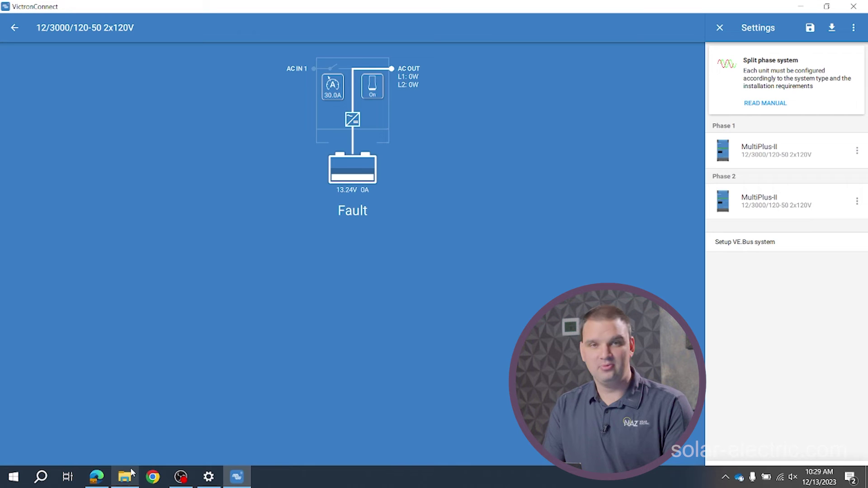
mouse_move(131, 472)
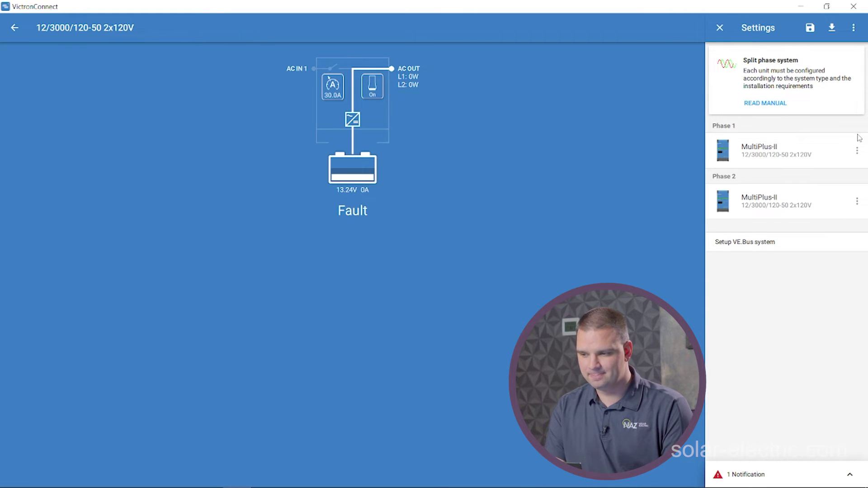
left_click(859, 155)
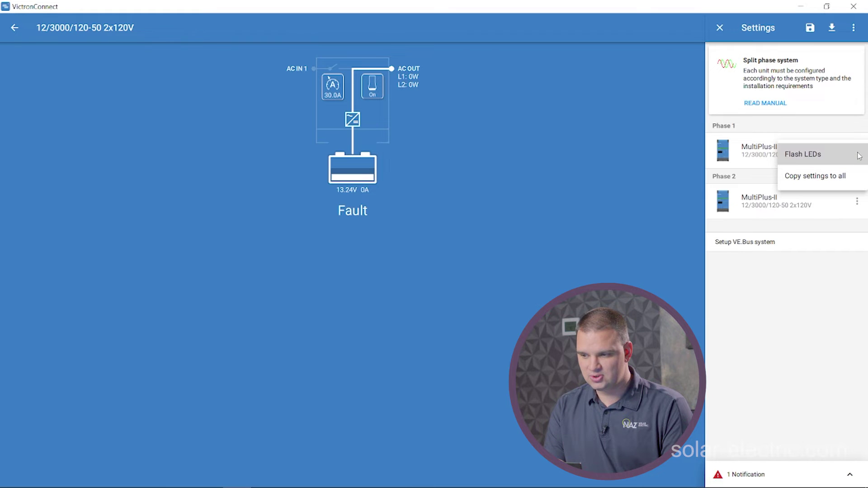
left_click(769, 263)
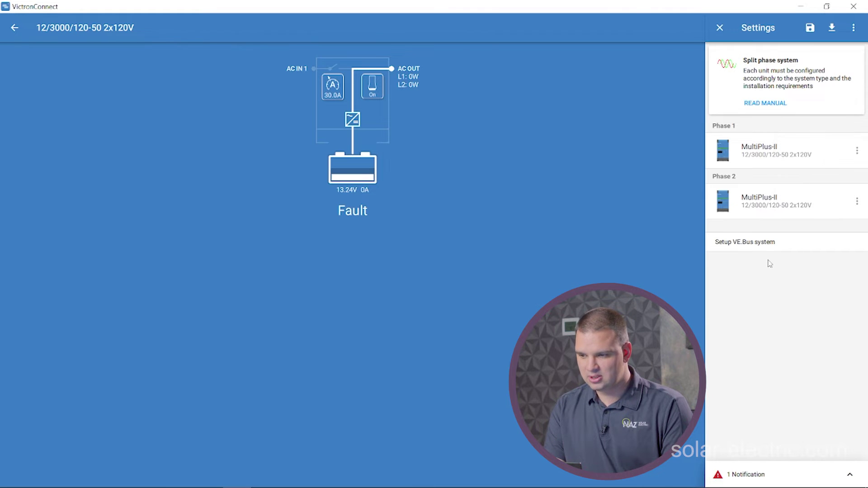
left_click(750, 154)
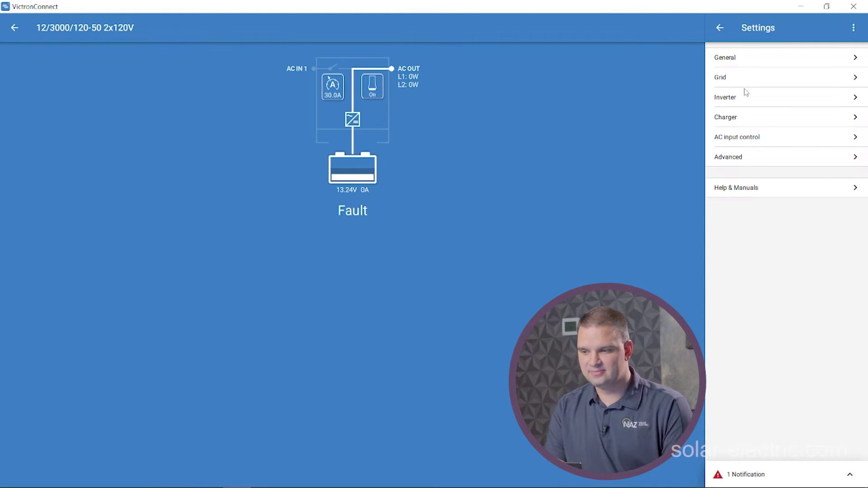
Change the AC1 input current limit under General from 30.0A to 50A
left_click(729, 60)
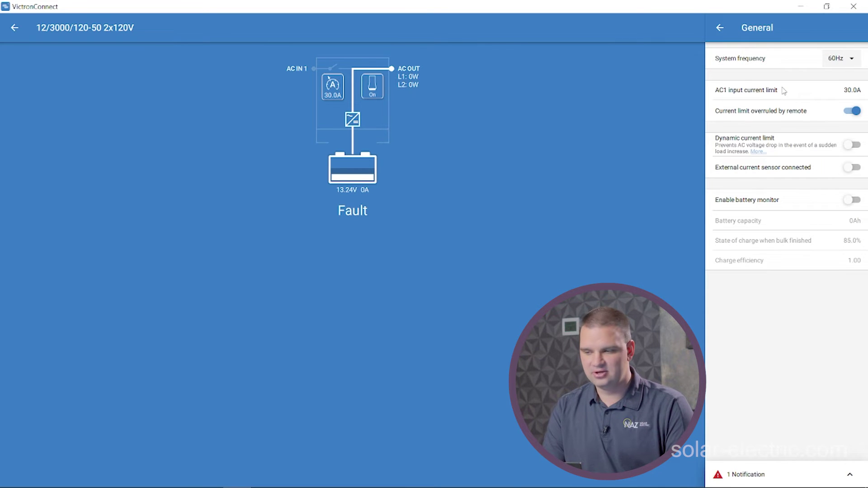
left_click(854, 92)
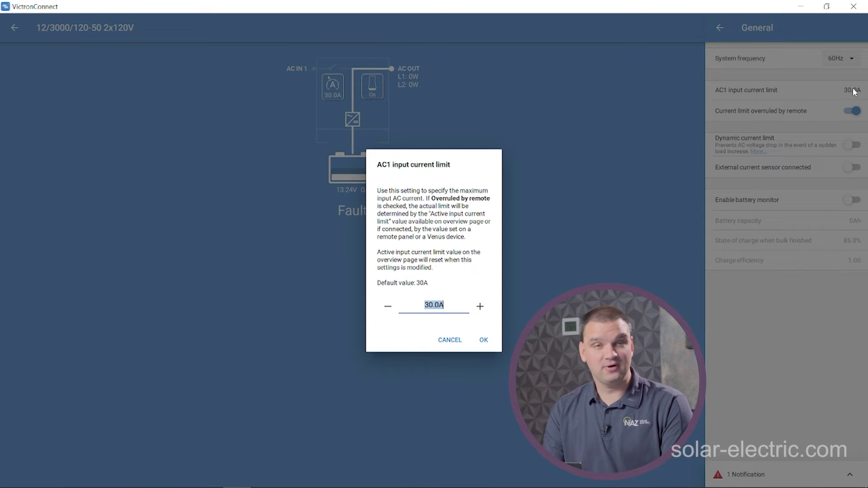
key("BackSpace")
type("5")
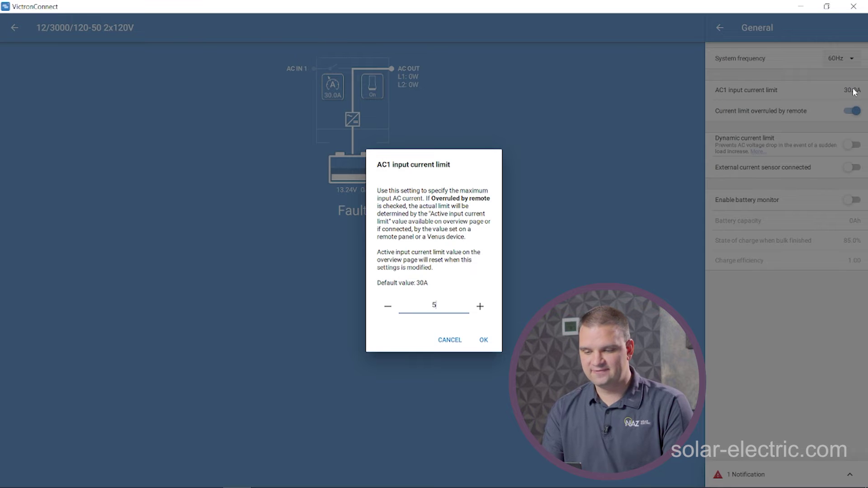
type("0")
left_click(483, 340)
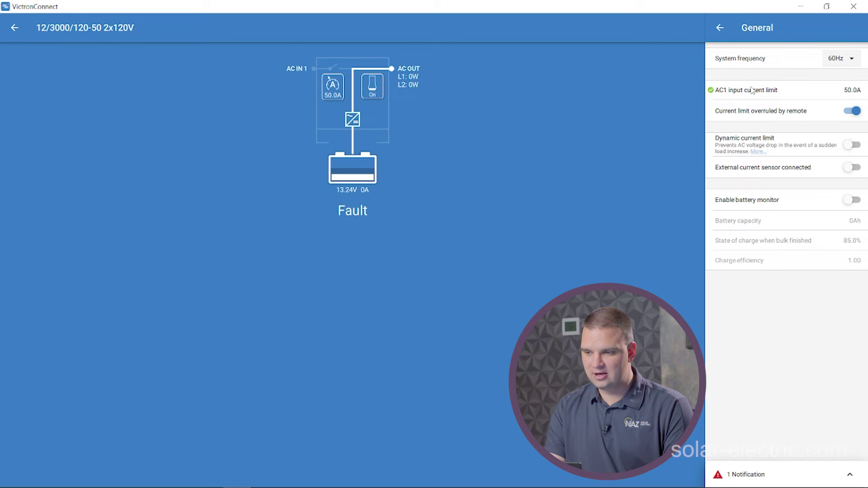
left_click(720, 28)
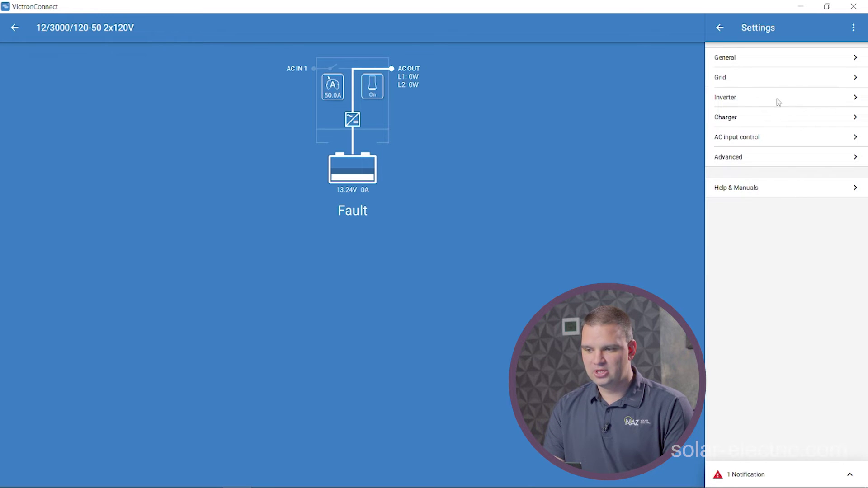
Switch the UPS function off on the Grid settings page
left_click(761, 80)
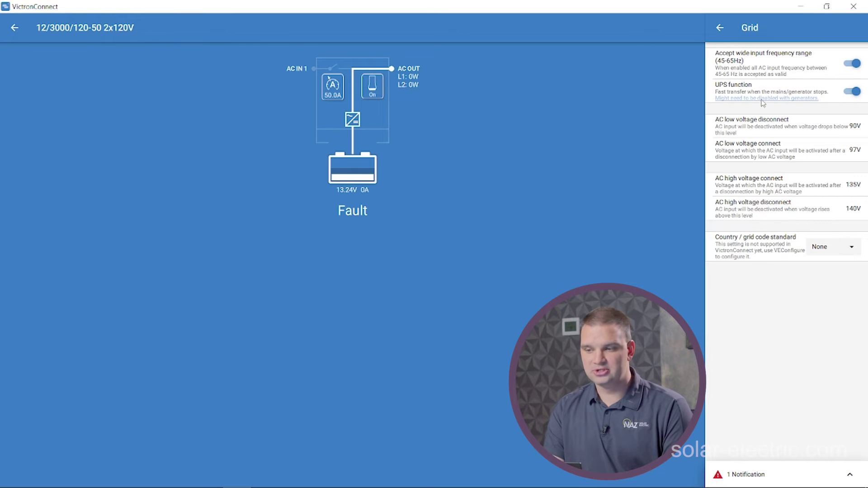
left_click(852, 91)
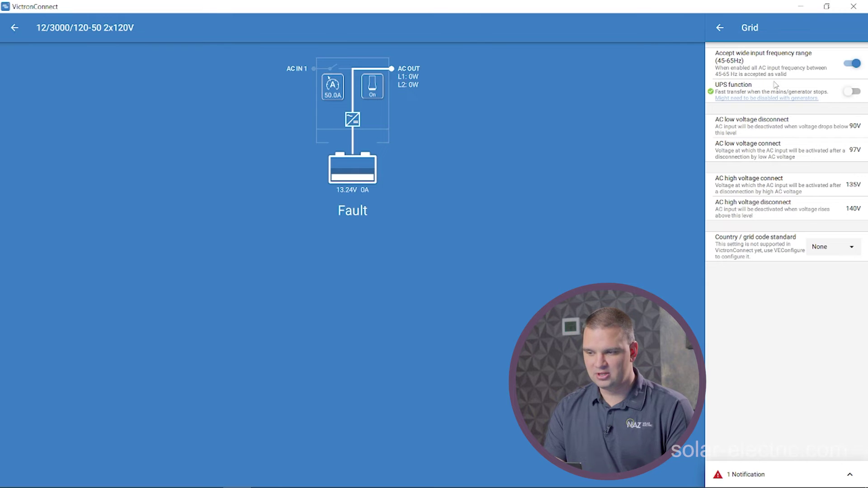
left_click(721, 28)
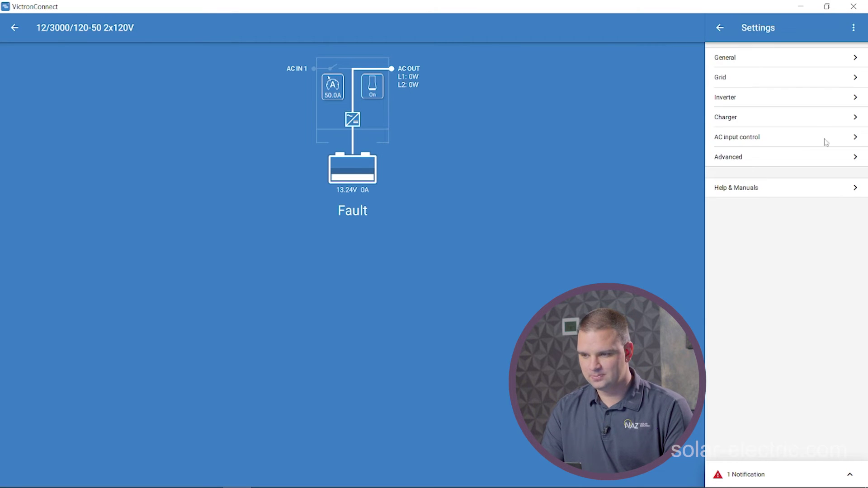
Enter 12 as the DC input low-shutdown voltage on the Inverter page, giving 12.00V
left_click(758, 97)
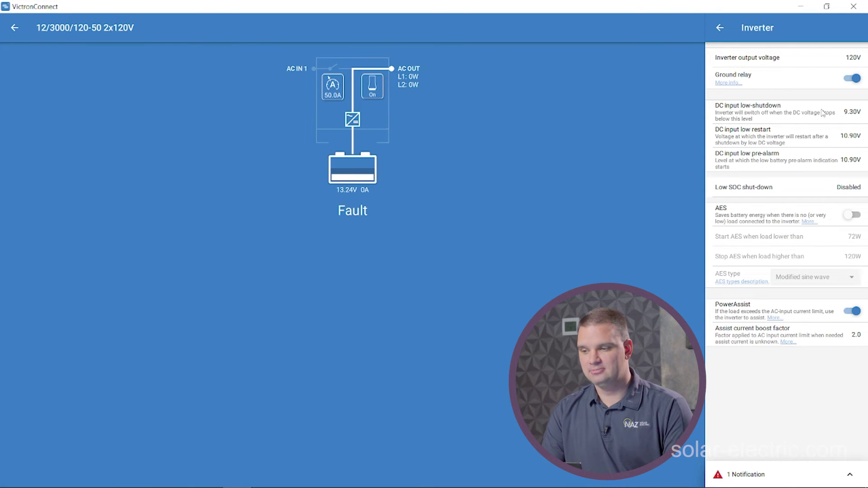
left_click(858, 114)
type("1")
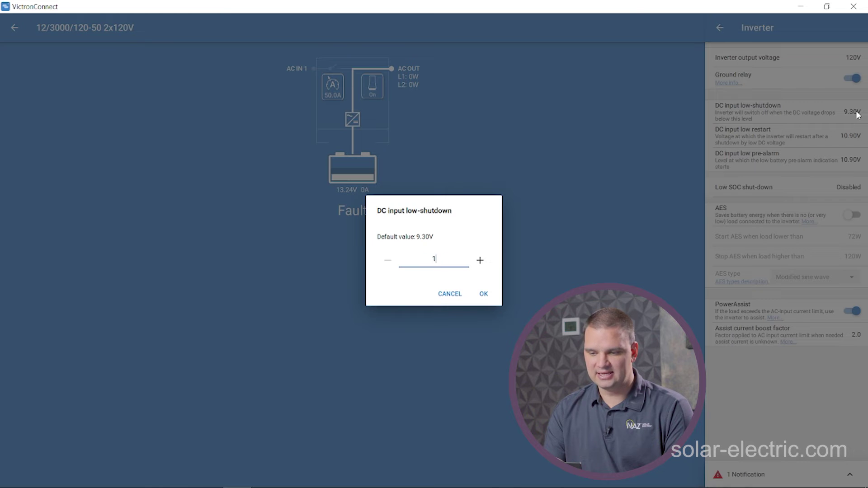
type("2")
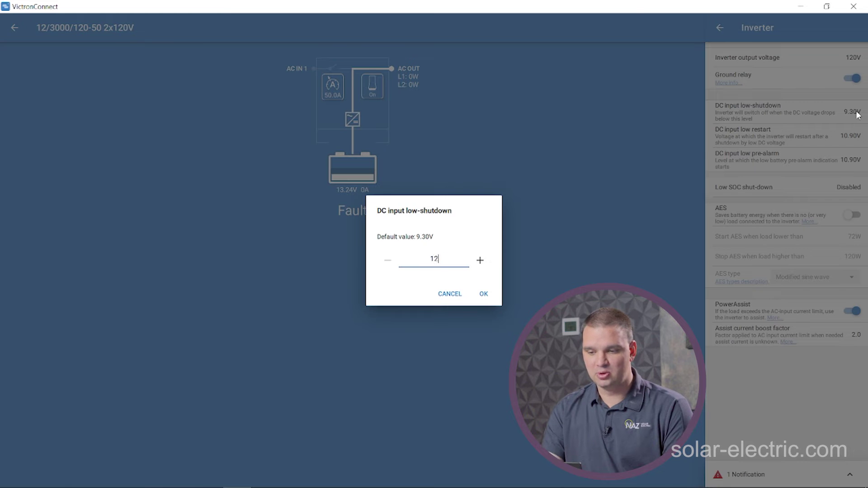
left_click(483, 296)
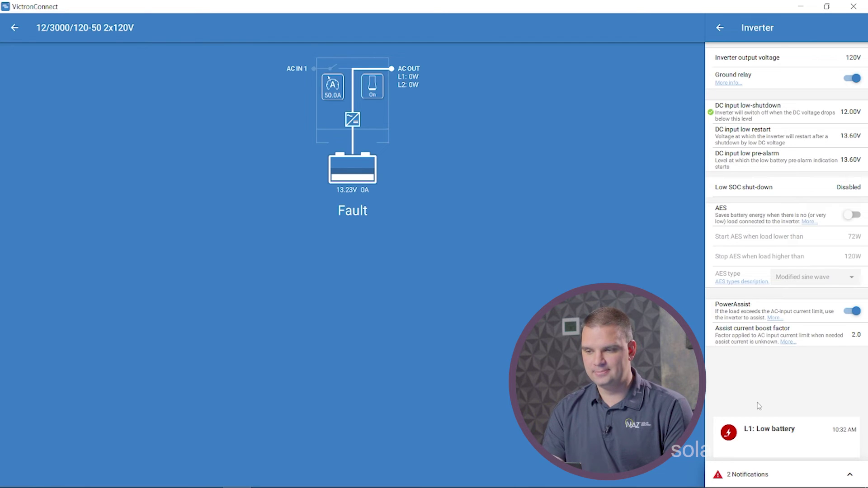
Go back from the Inverter page to the Settings list, now showing a device-reset notice
left_click(720, 28)
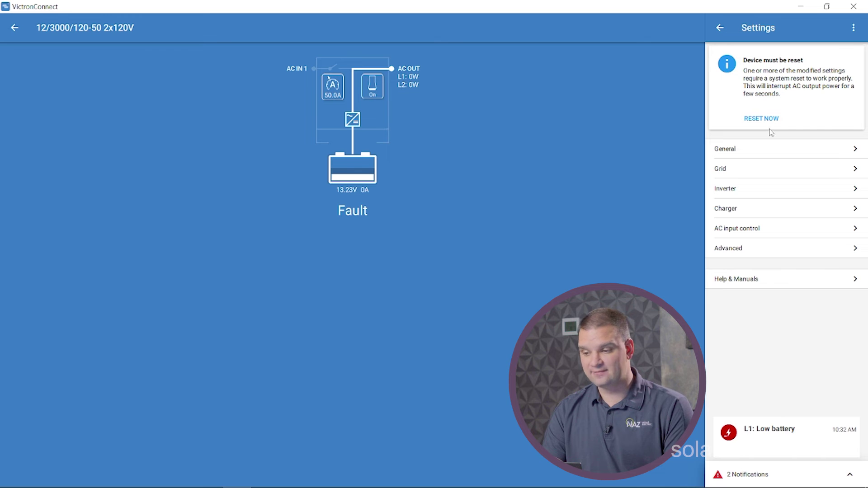
Turn on the Lithium batteries toggle in the Charger settings
left_click(756, 208)
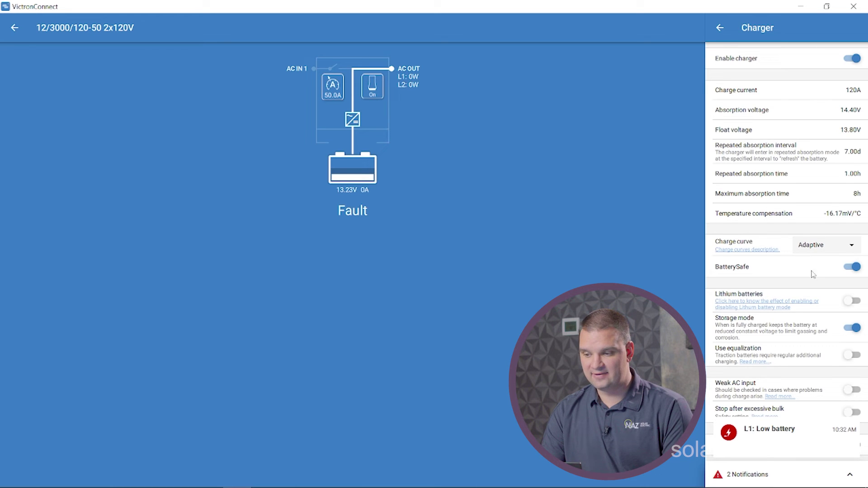
left_click(856, 300)
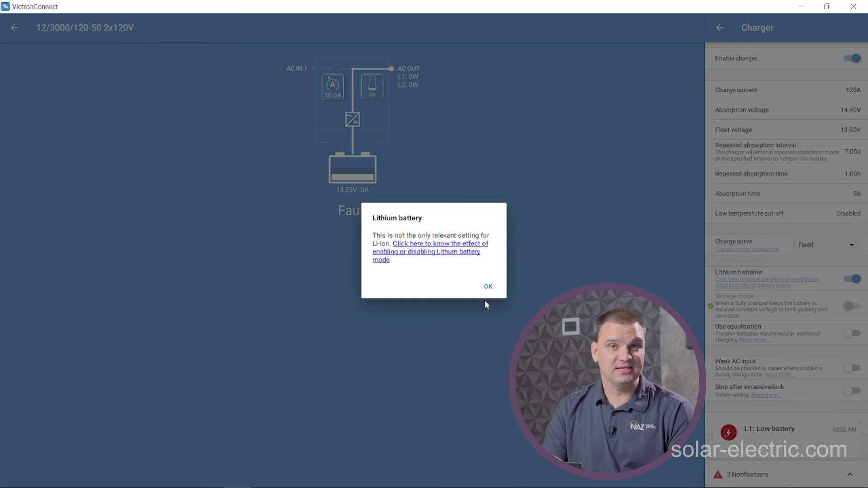
Dismiss the lithium notice, set absorption voltage to 14.20V, and return to the settings list
left_click(488, 285)
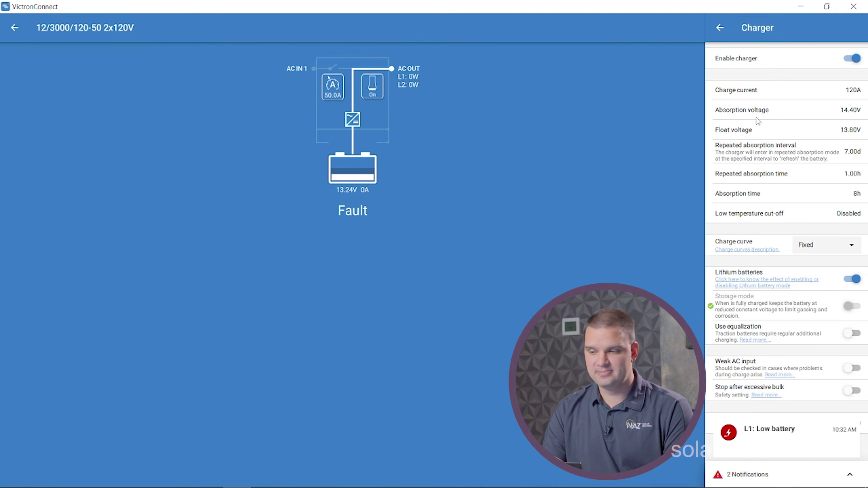
left_click(768, 110)
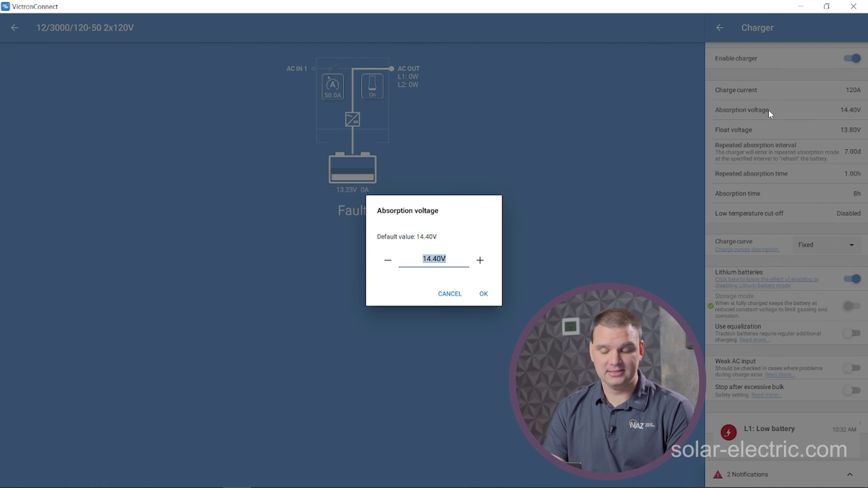
type("14.2")
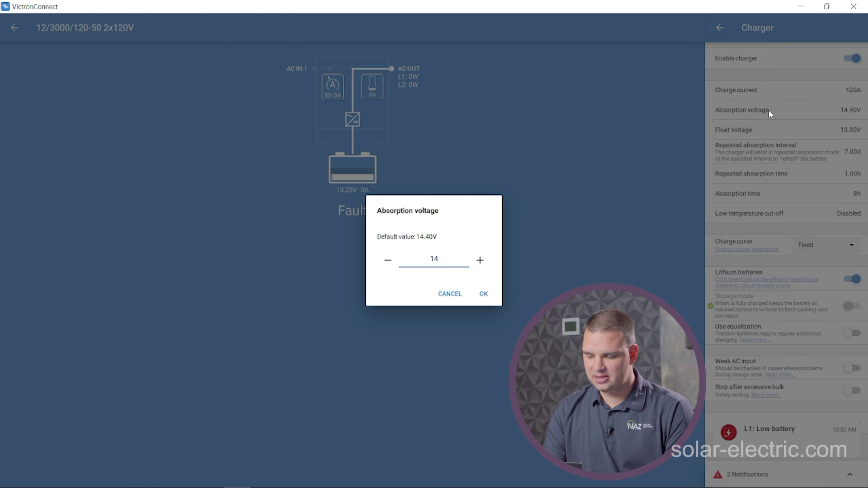
left_click(483, 294)
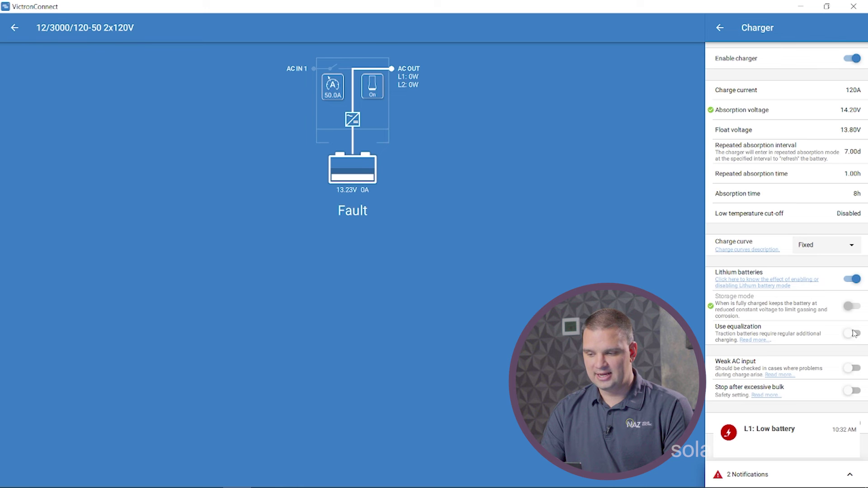
scroll(820, 316, "down", 3)
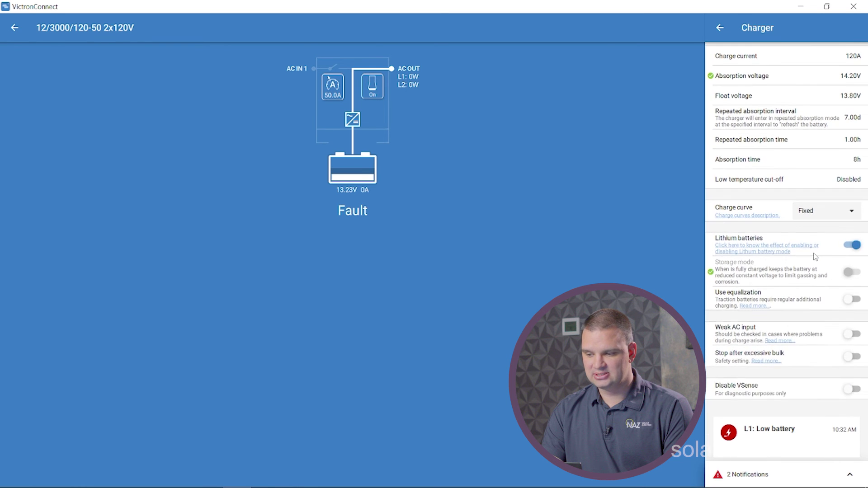
scroll(815, 257, "up", 3)
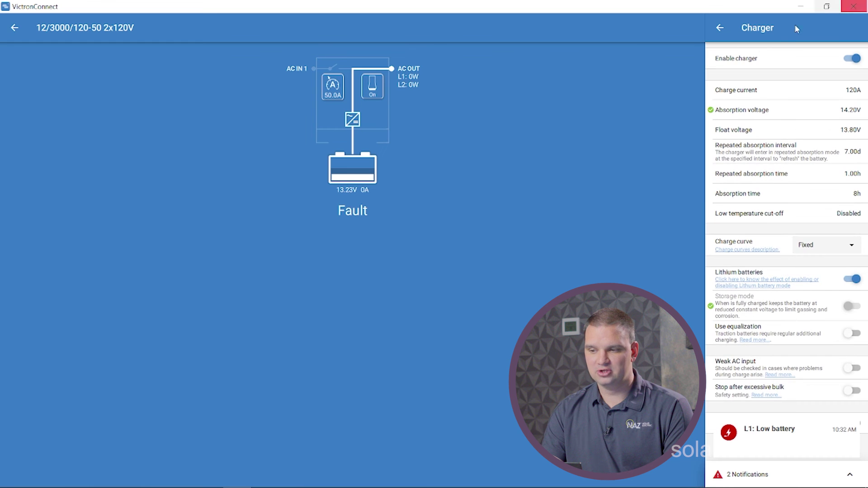
left_click(722, 28)
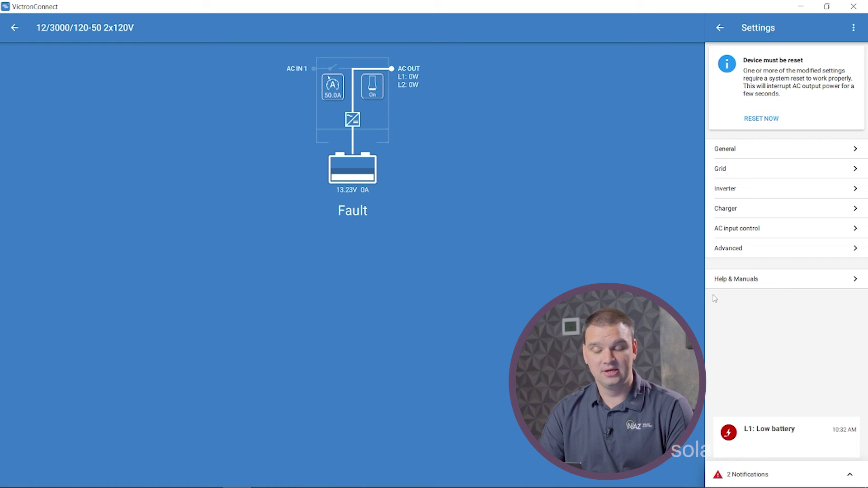
left_click(779, 234)
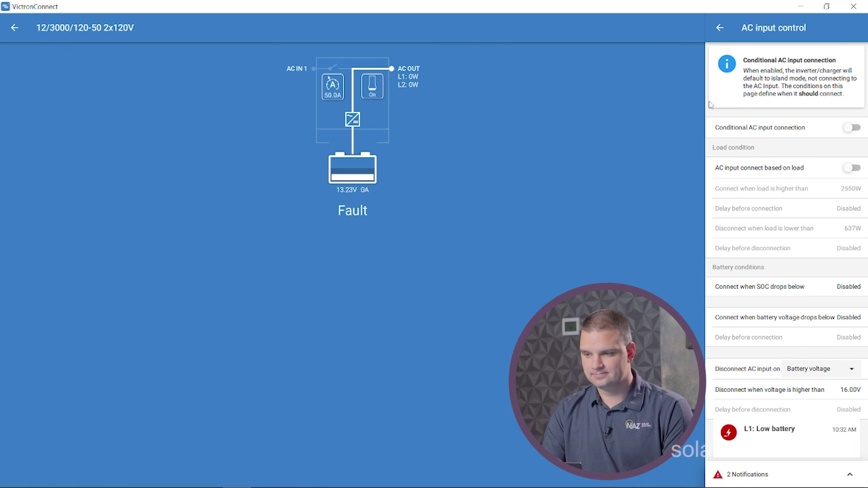
left_click(719, 29)
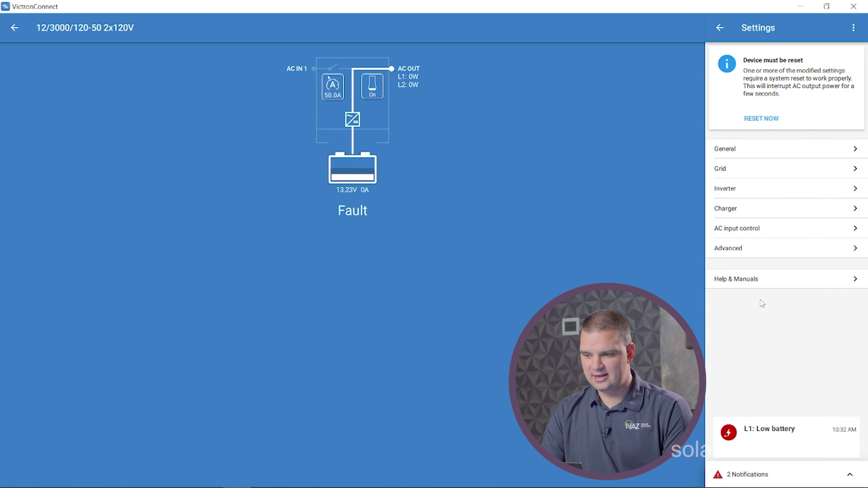
Open the Advanced settings page, showing prioritize other energy sources off and 13.00V sustain voltage
left_click(759, 254)
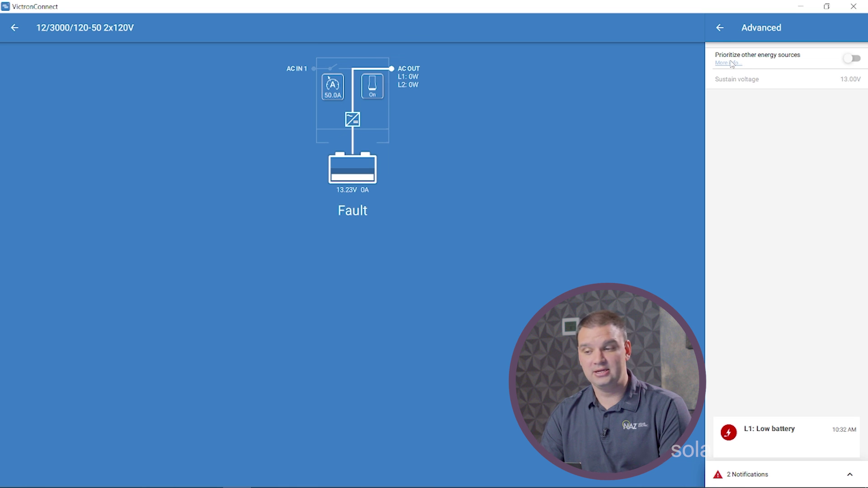
View the explanation for prioritizing other energy sources, then close it
left_click(732, 65)
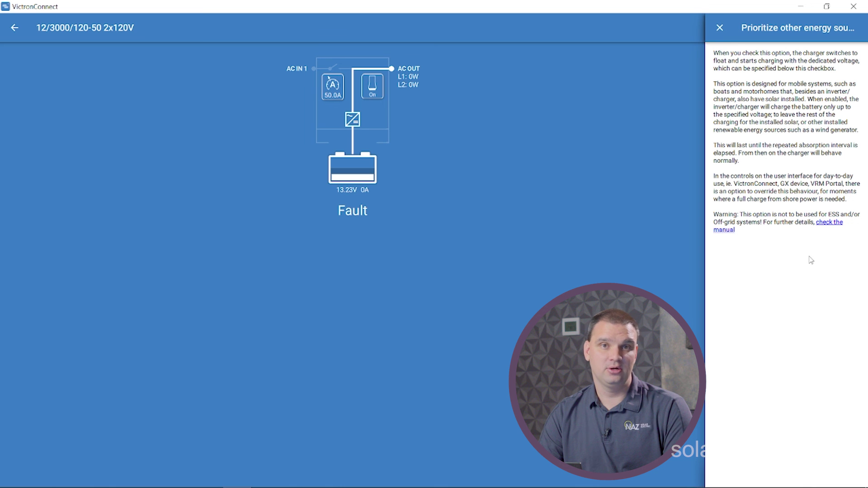
left_click(719, 28)
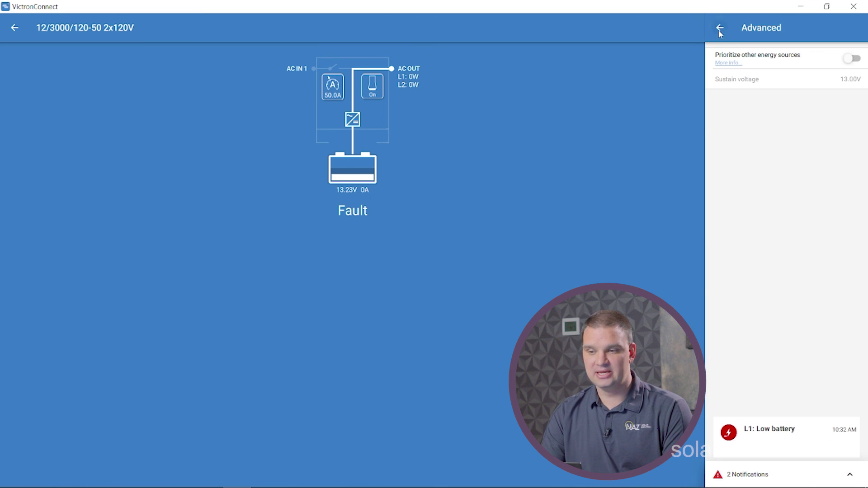
Return to the phase unit list and copy the Phase 1 unit's settings to all units
left_click(720, 30)
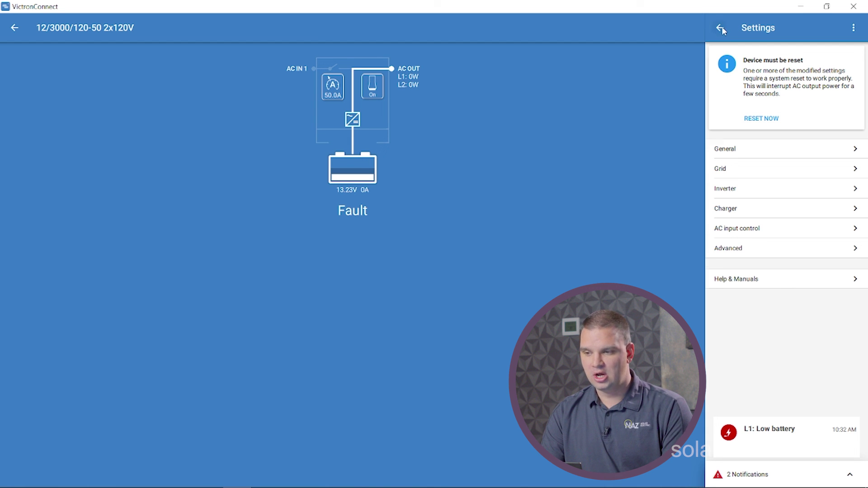
left_click(722, 27)
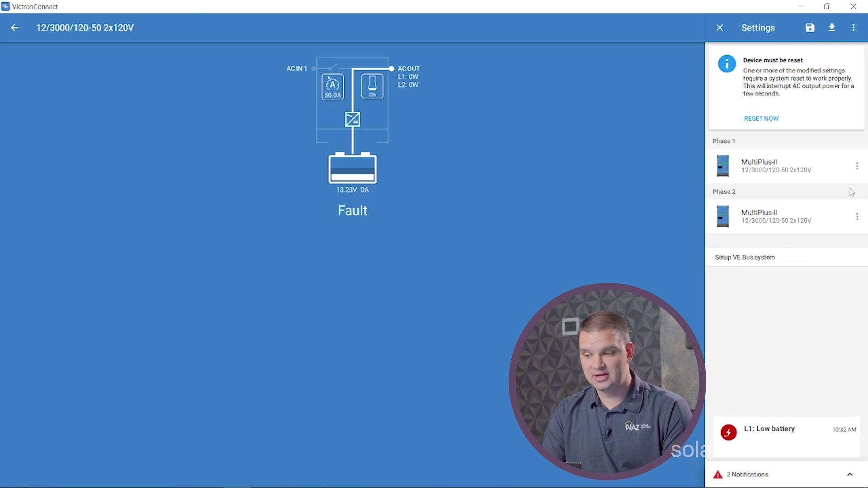
left_click(857, 167)
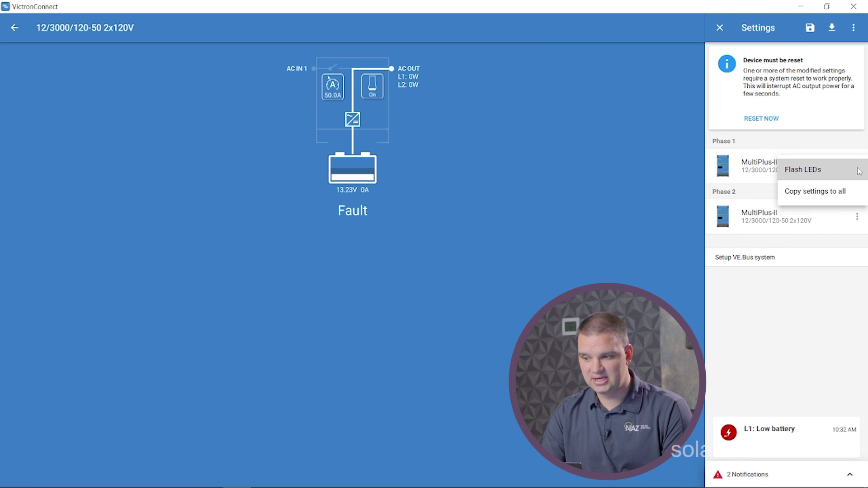
left_click(837, 200)
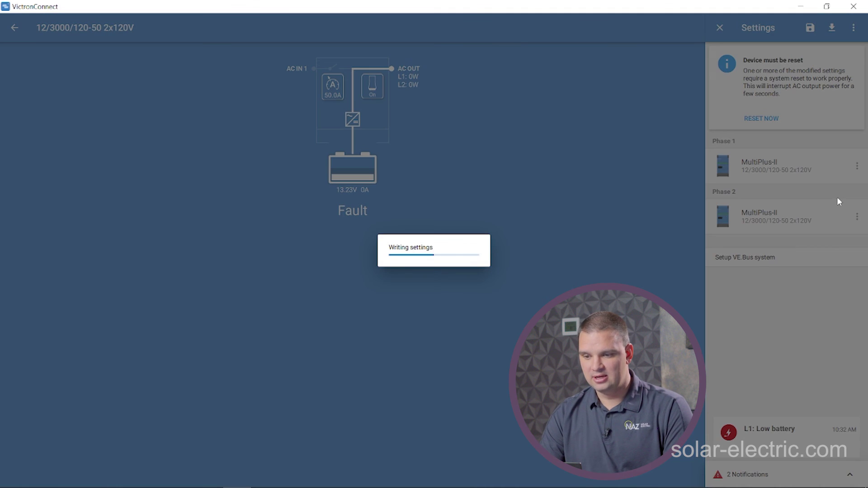